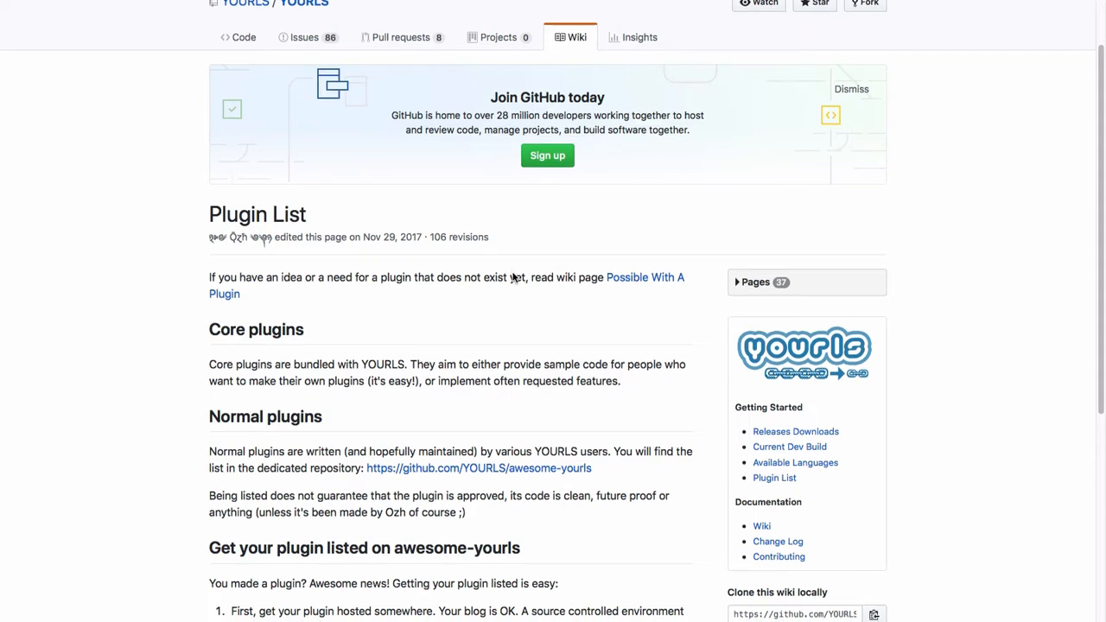
Open the awesome-yourls plugin list, find the Check URL plugin and open its repository.
scroll(519, 275, "down", 1)
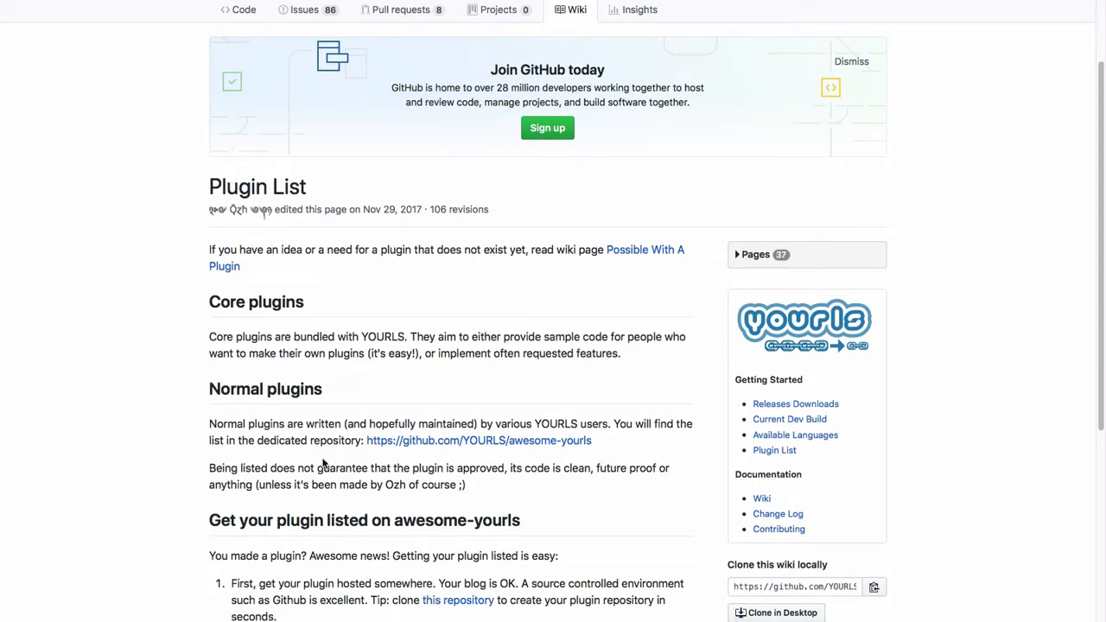
left_click(442, 442)
scroll(648, 453, "down", 5)
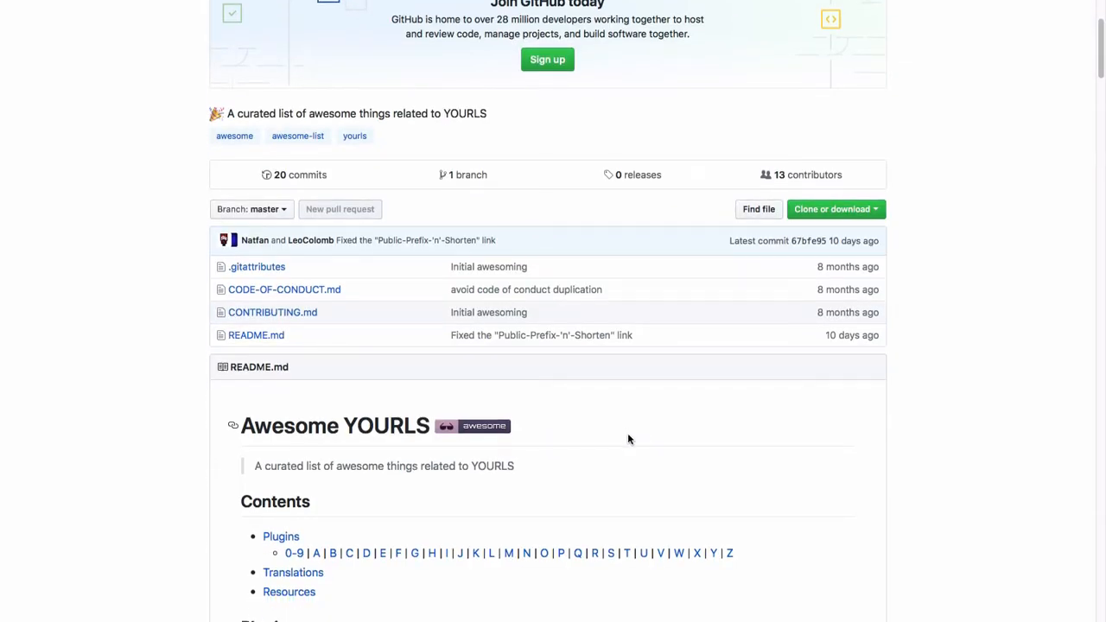
scroll(628, 441, "down", 2)
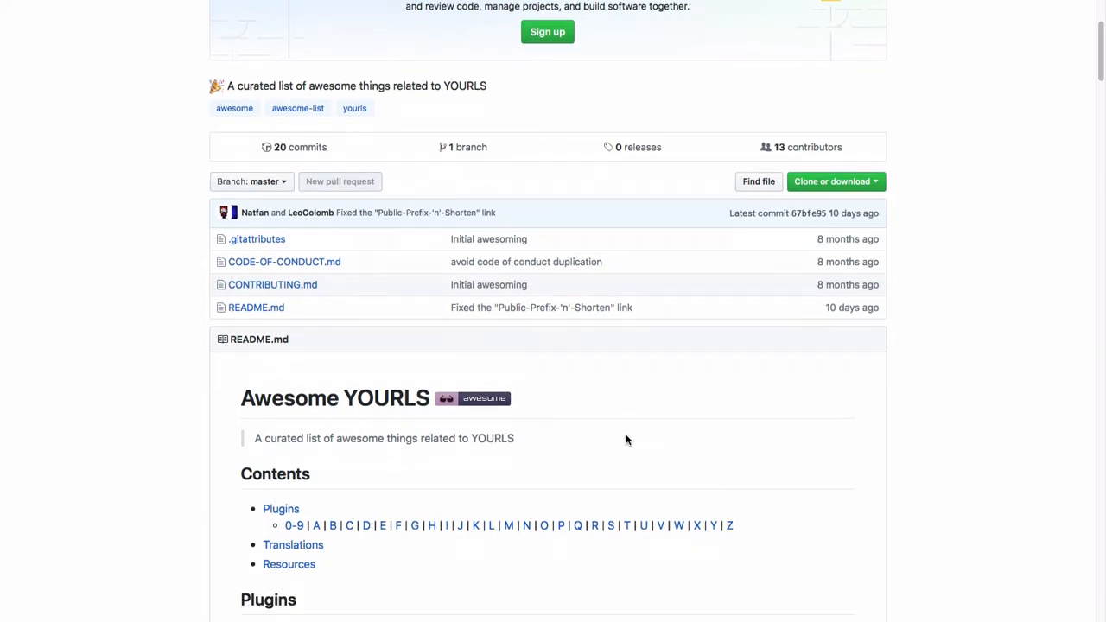
scroll(628, 440, "down", 5)
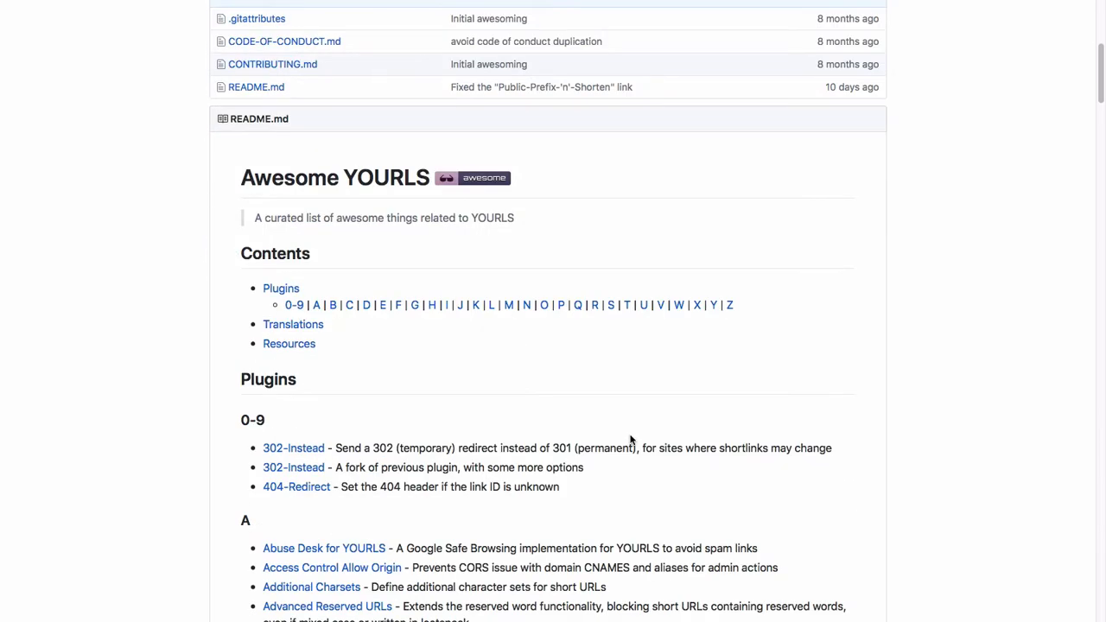
scroll(633, 440, "down", 1)
scroll(634, 438, "down", 7)
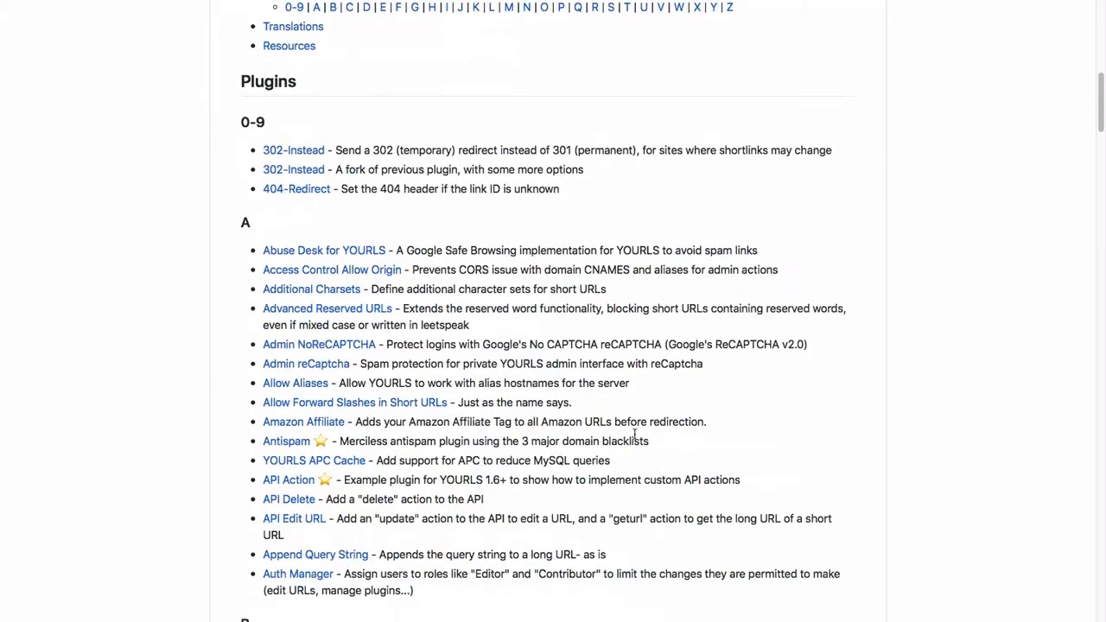
scroll(634, 437, "down", 5)
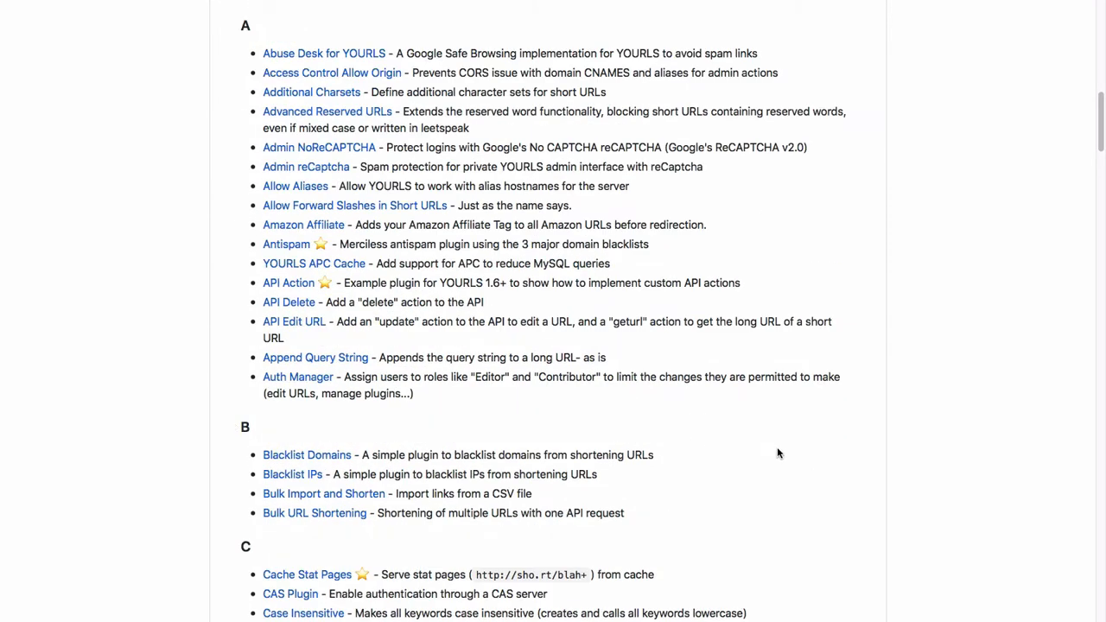
scroll(776, 452, "down", 3)
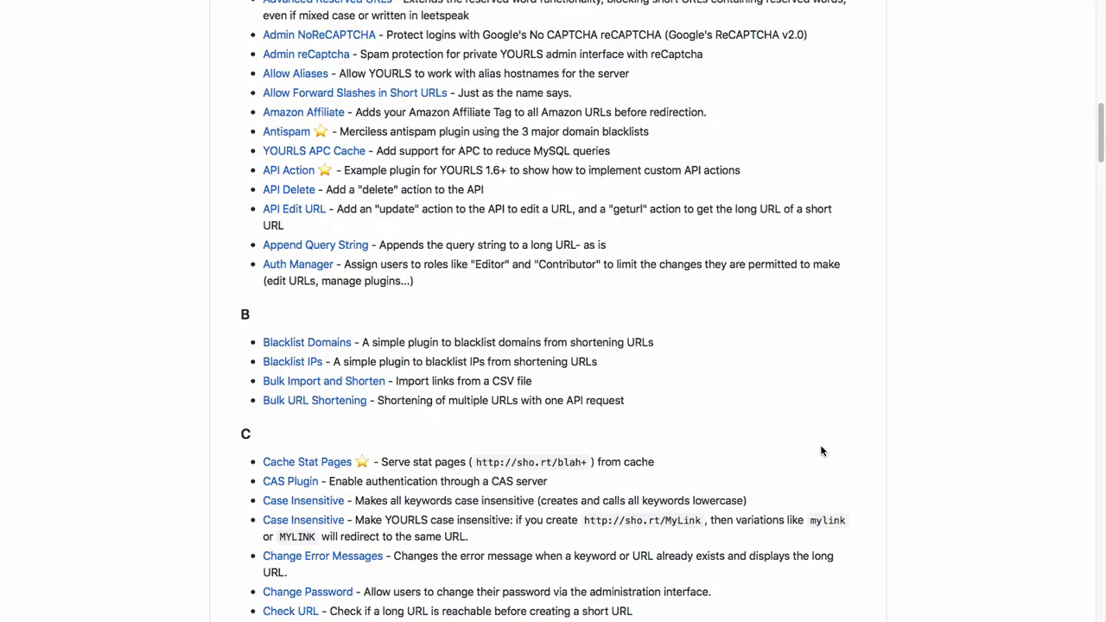
scroll(825, 446, "down", 4)
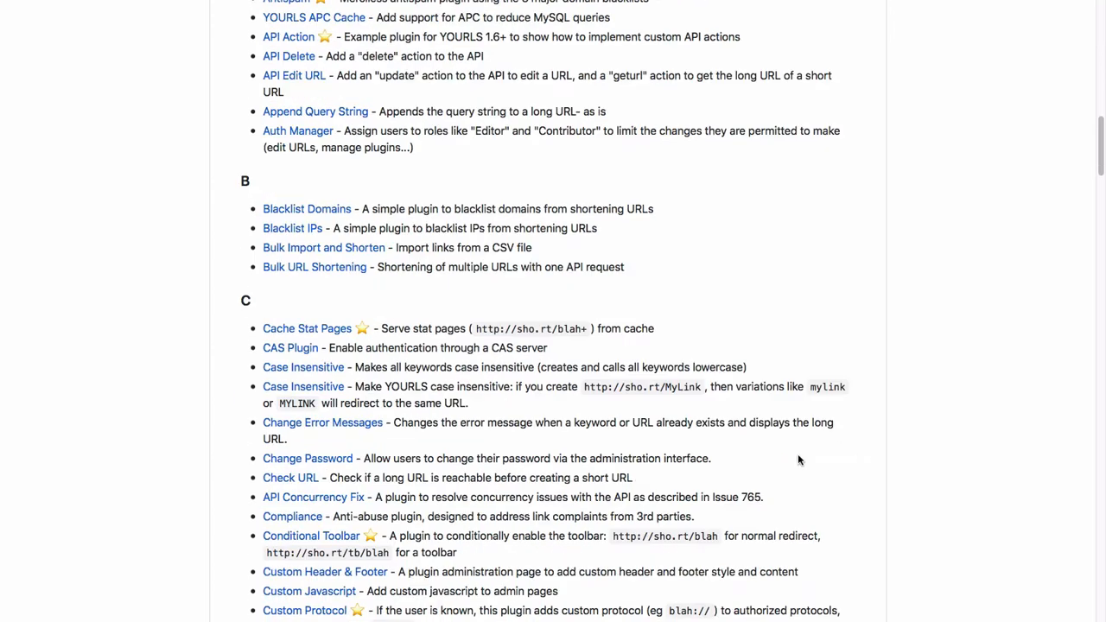
left_click(290, 479)
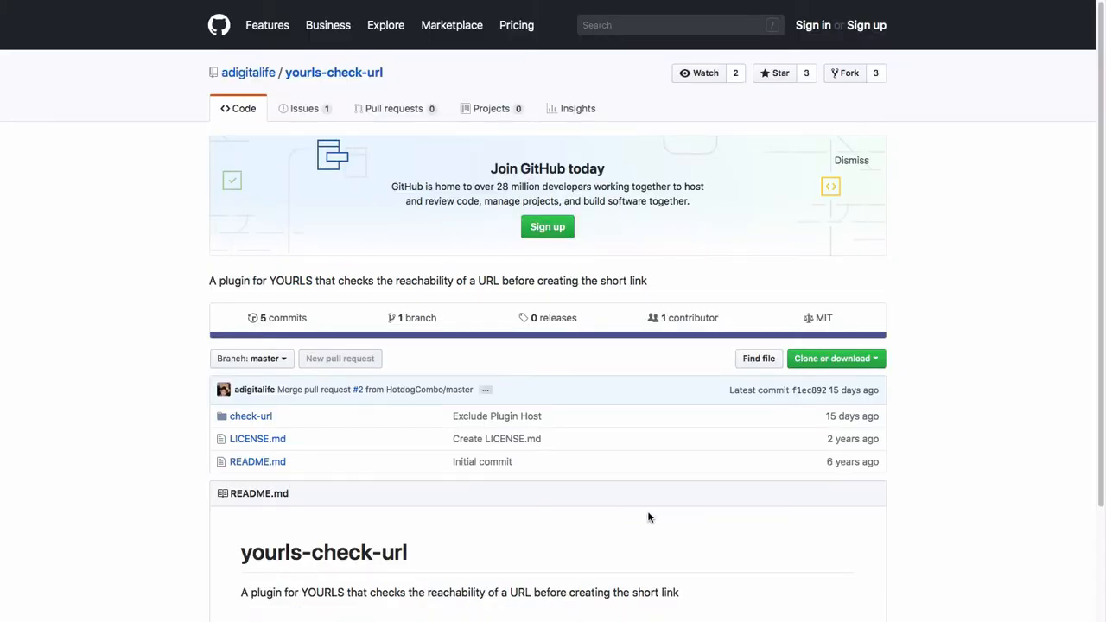
Download the yourls-check-url repository as a ZIP file.
scroll(649, 515, "down", 3)
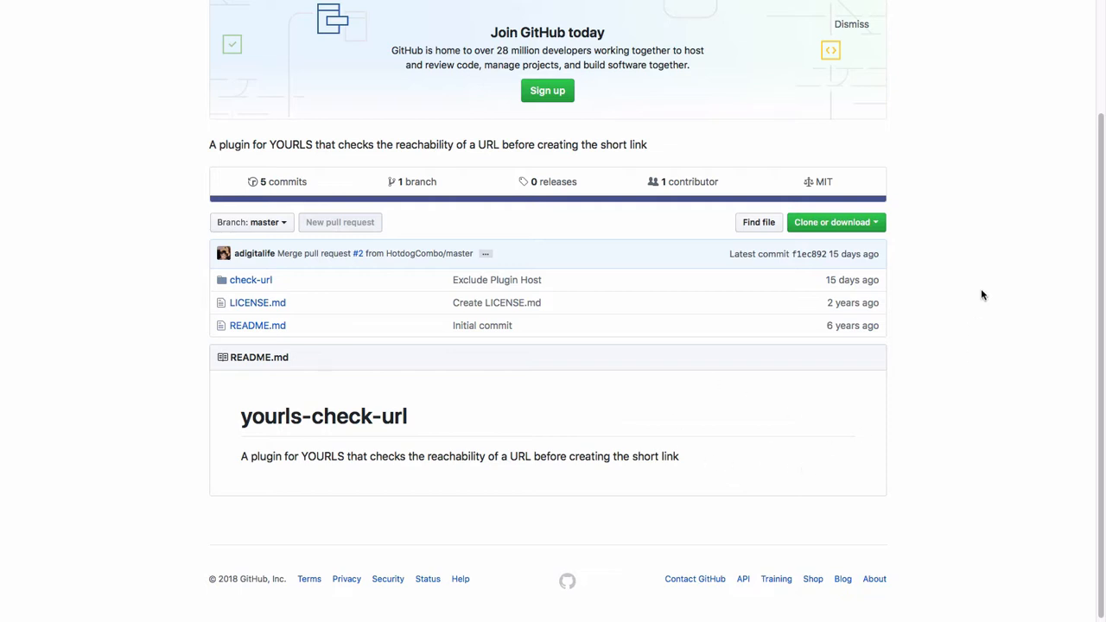
left_click(876, 225)
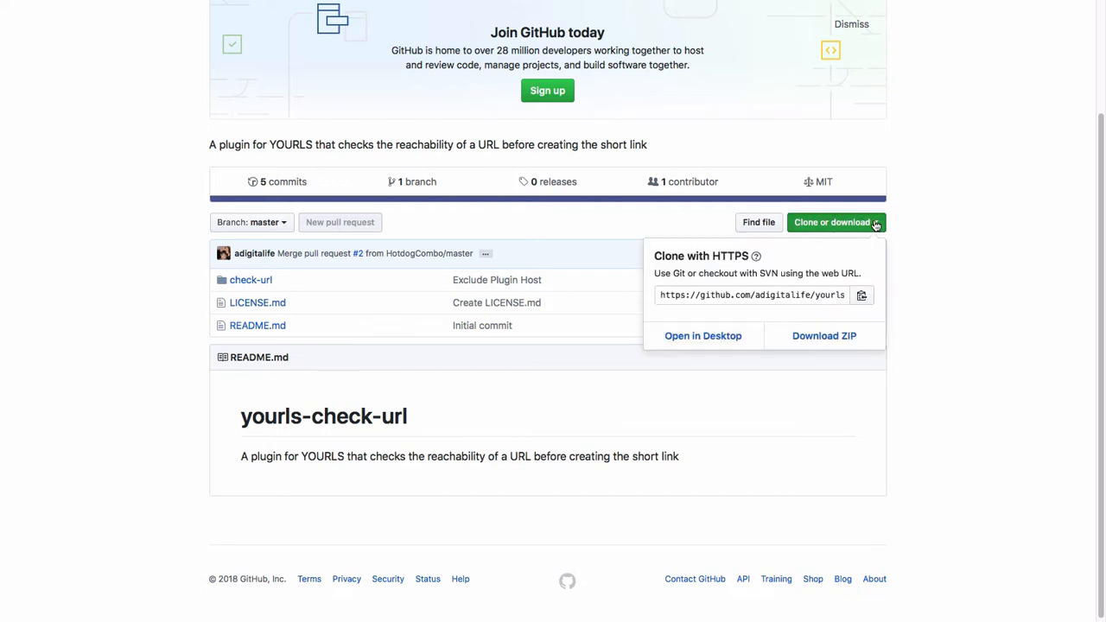
left_click(821, 337)
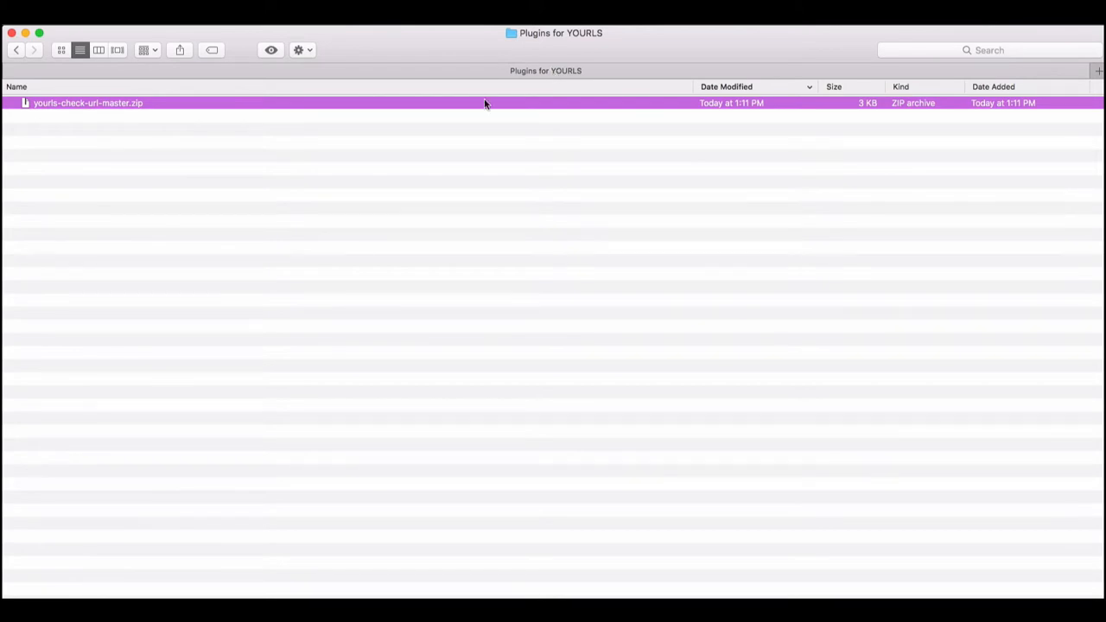
Switch to the Plugins for YOURLS folder, extract yourls-check-url-master.zip and expand the extracted folder and its check-url subfolder.
double_click(92, 105)
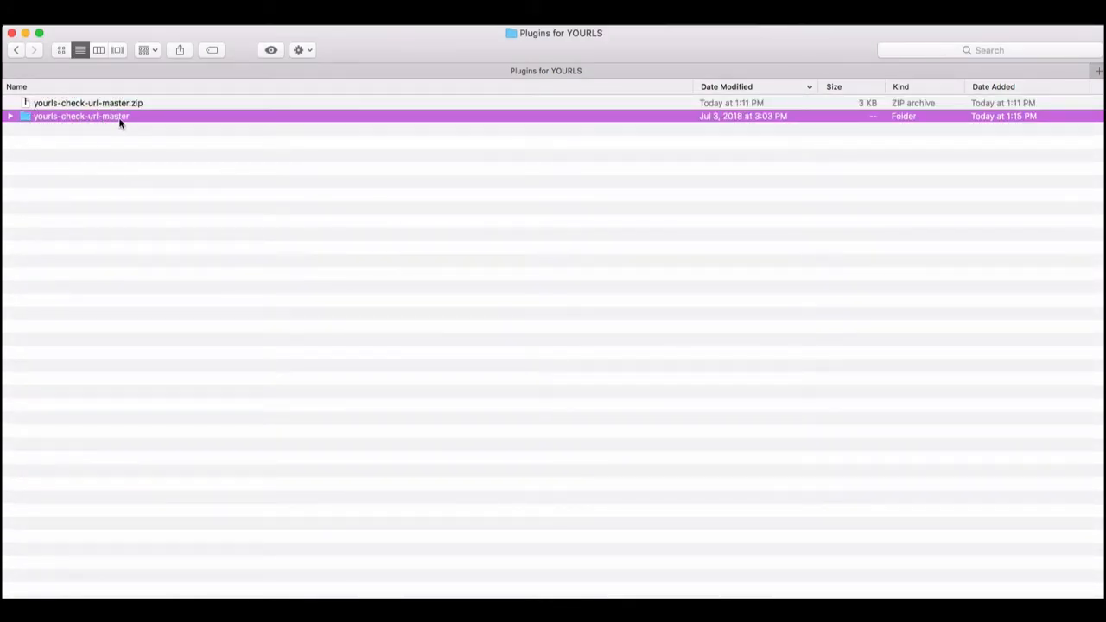
left_click(11, 116)
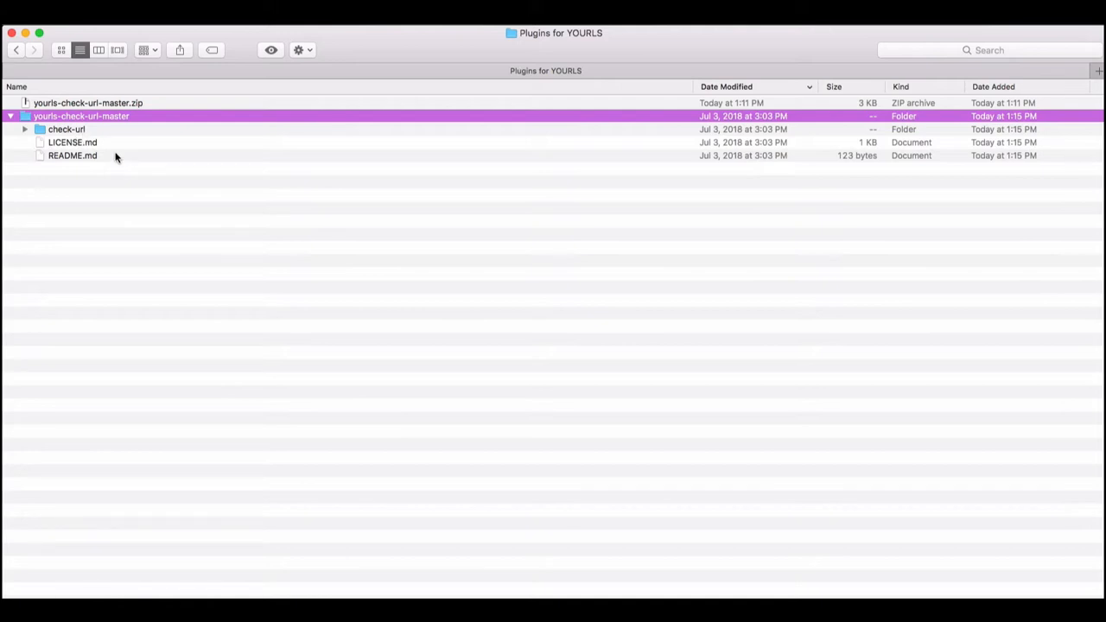
left_click(25, 130)
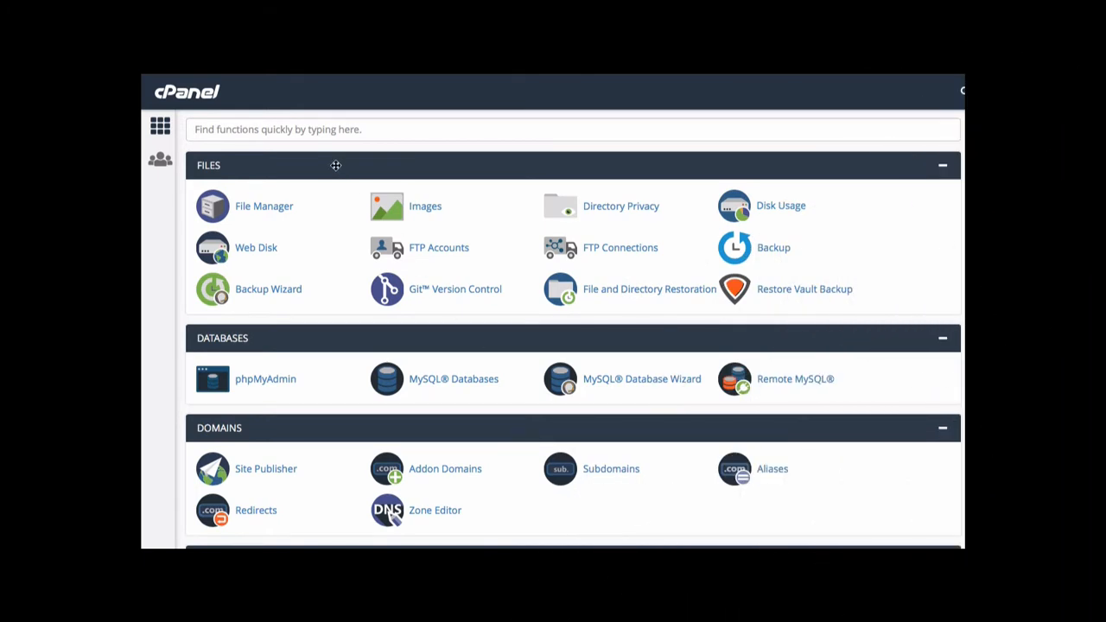
Switch to cPanel and open the public_html/user/plugins directory in File Manager.
left_click(256, 212)
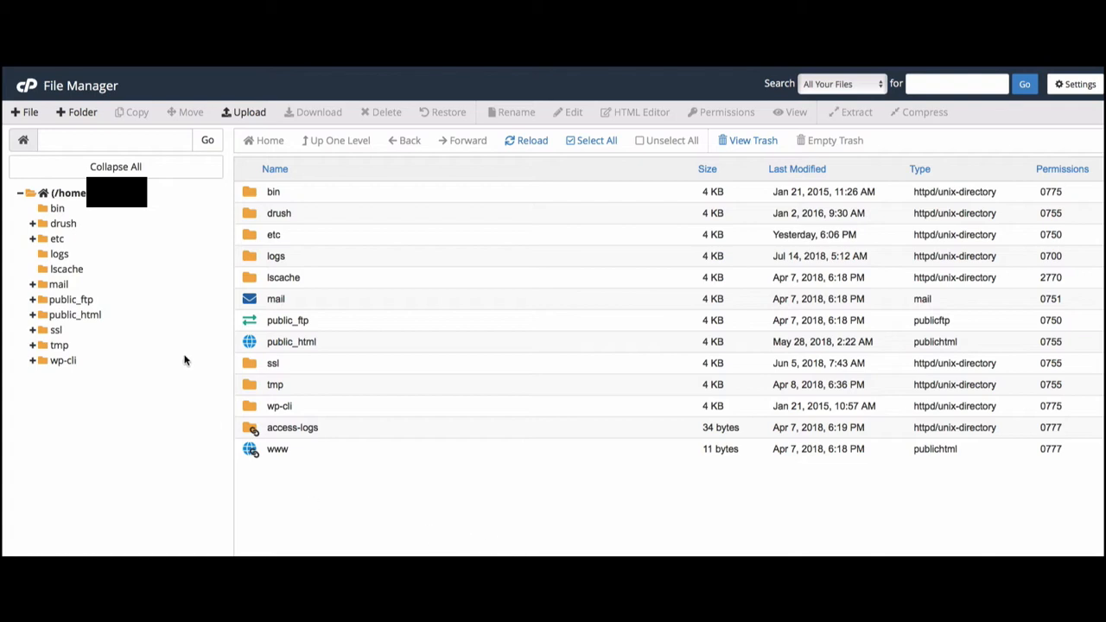
left_click(35, 316)
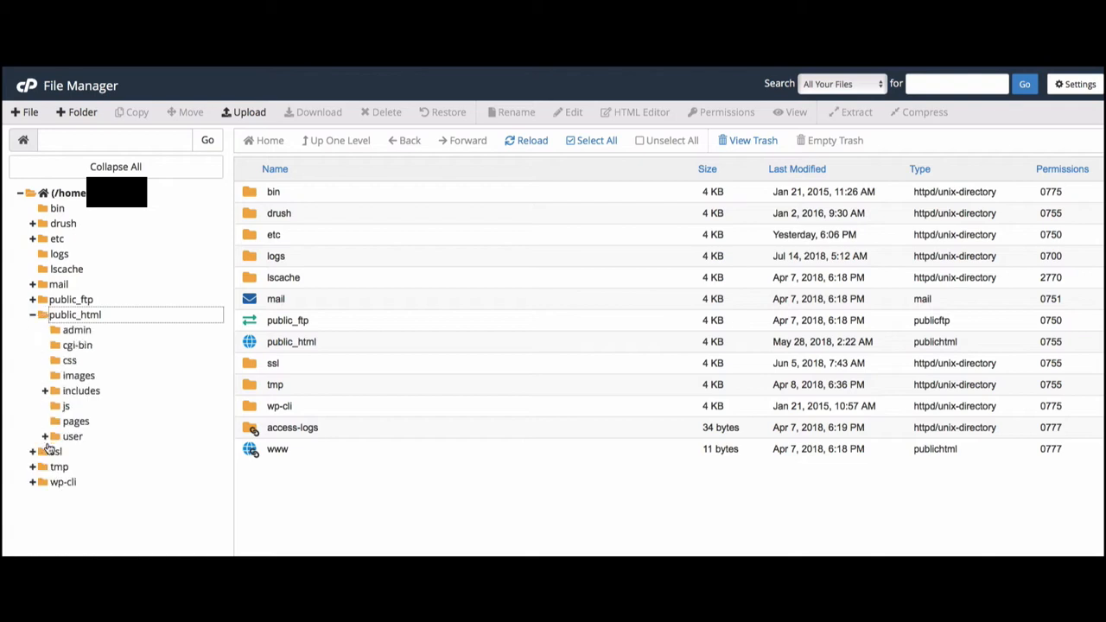
left_click(44, 436)
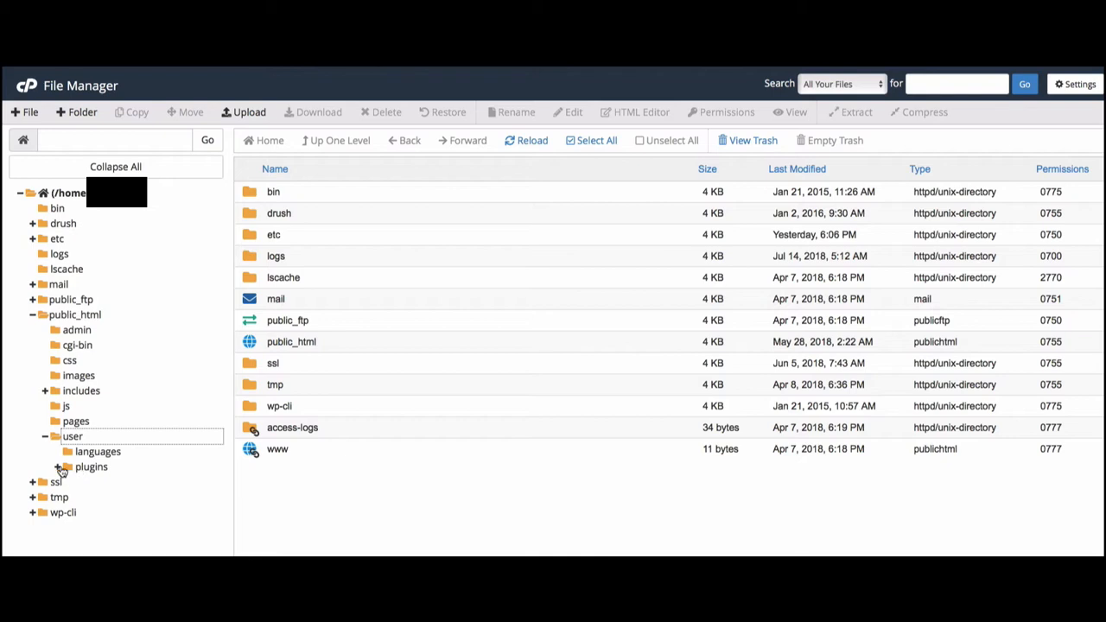
left_click(58, 468)
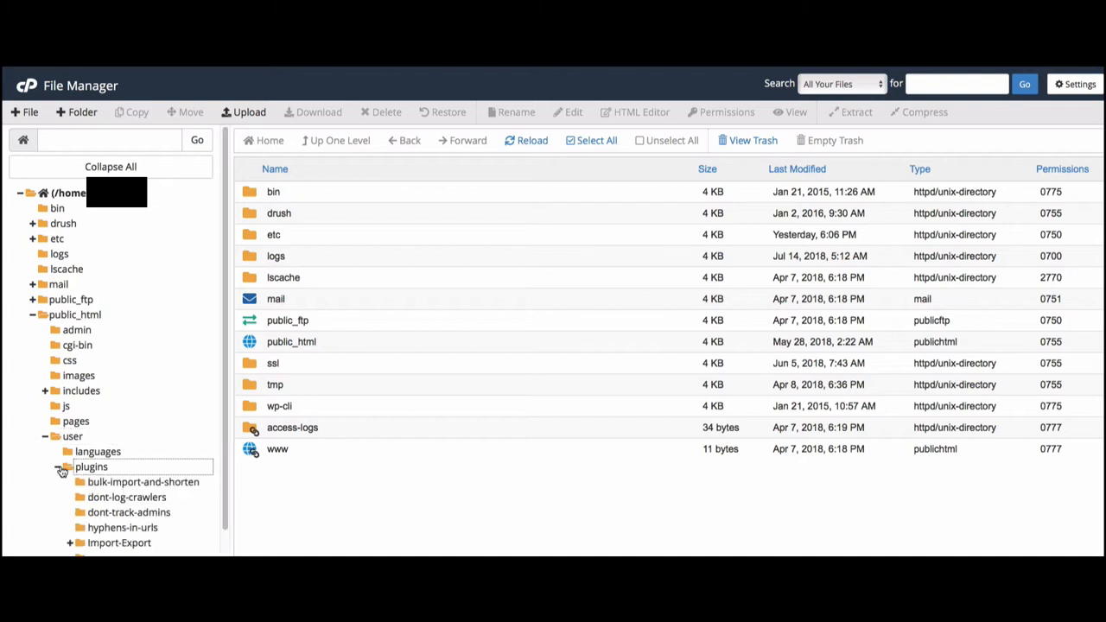
scroll(146, 460, "down", 2)
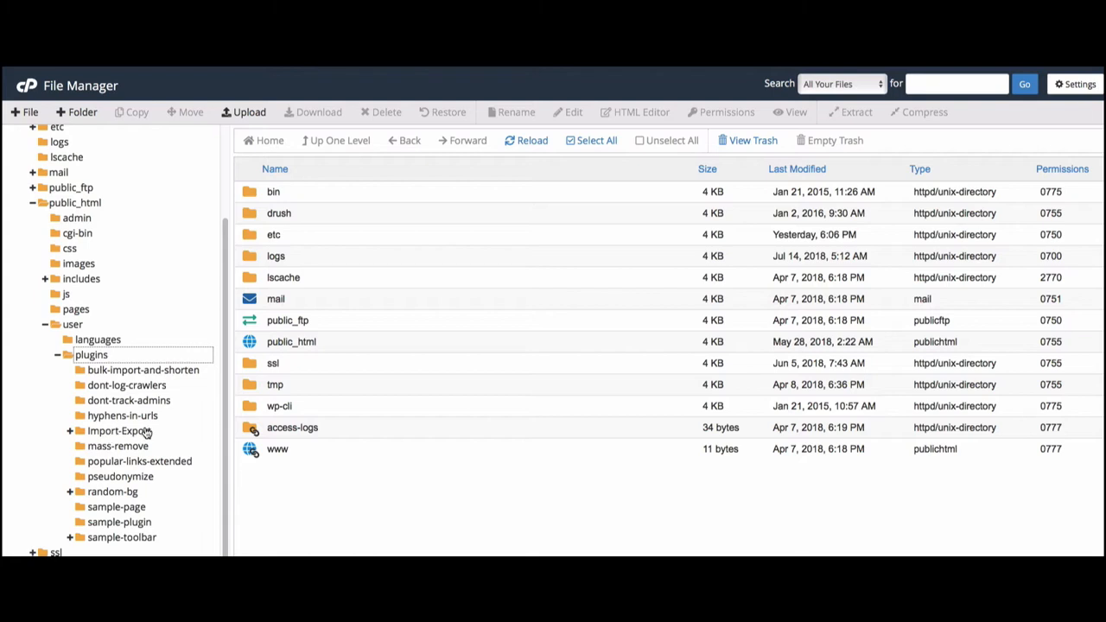
left_click(97, 356)
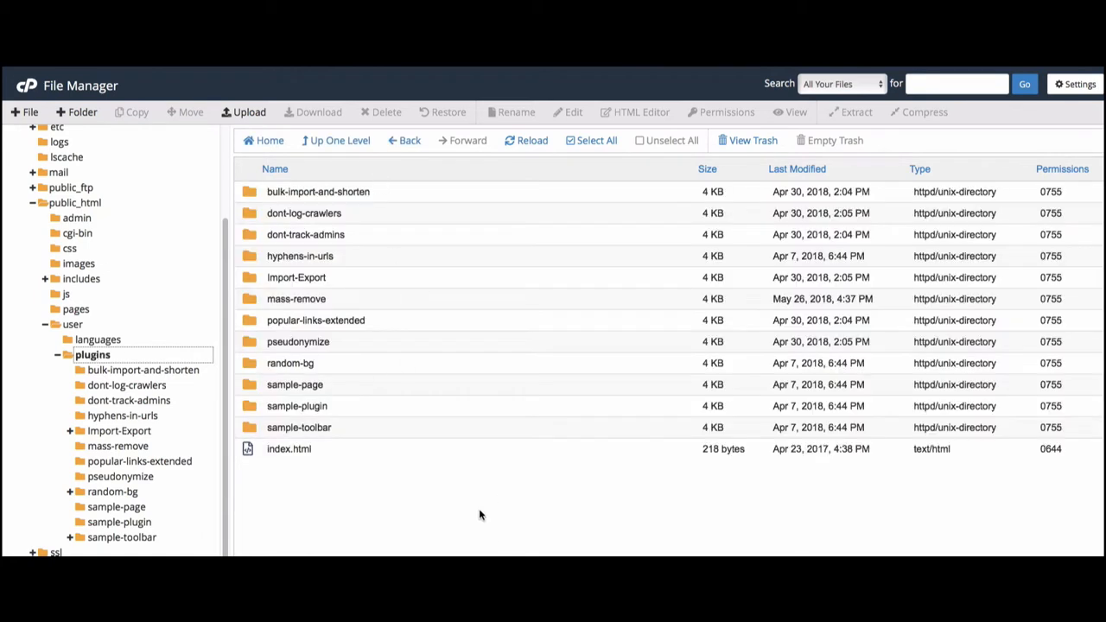
left_click(569, 524)
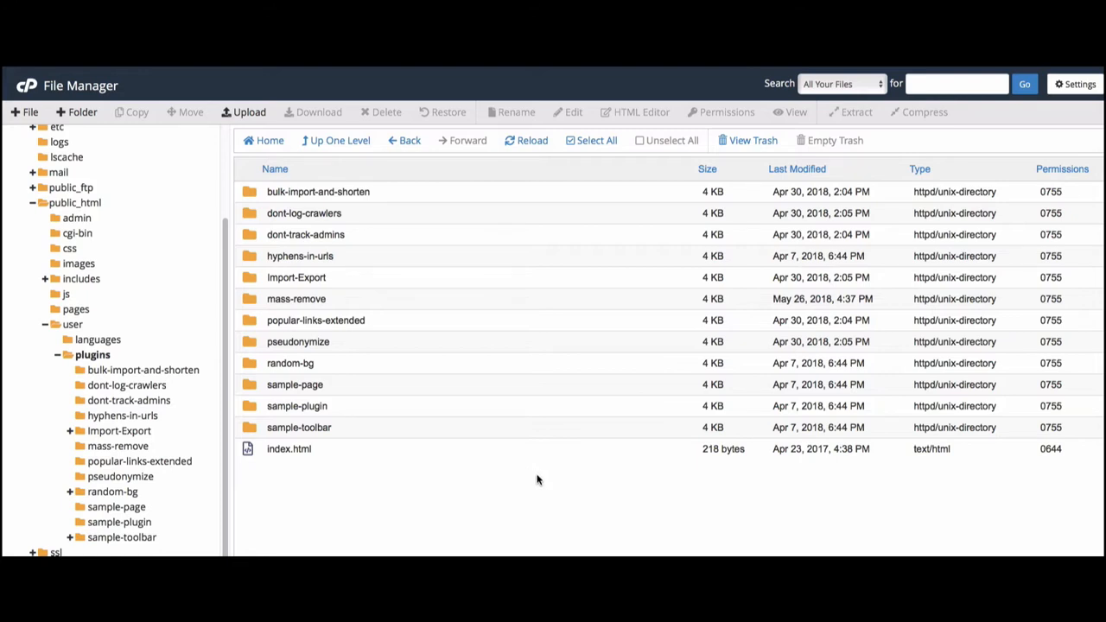
Create a new folder named check-urls in /public_html/user/plugins.
left_click(76, 113)
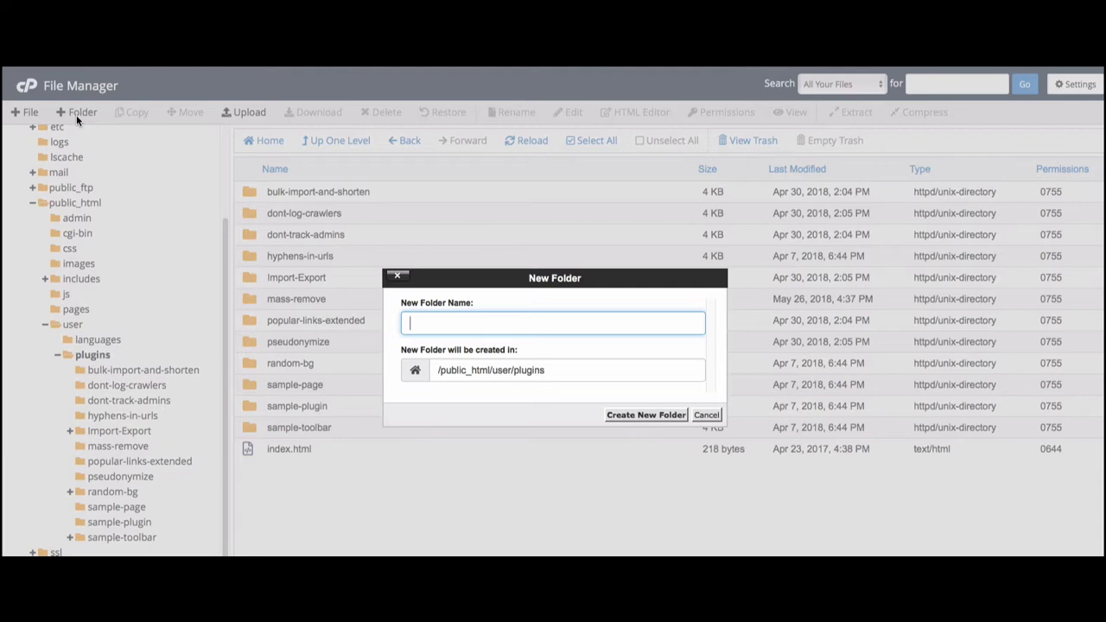
type("check-urls")
left_click(636, 415)
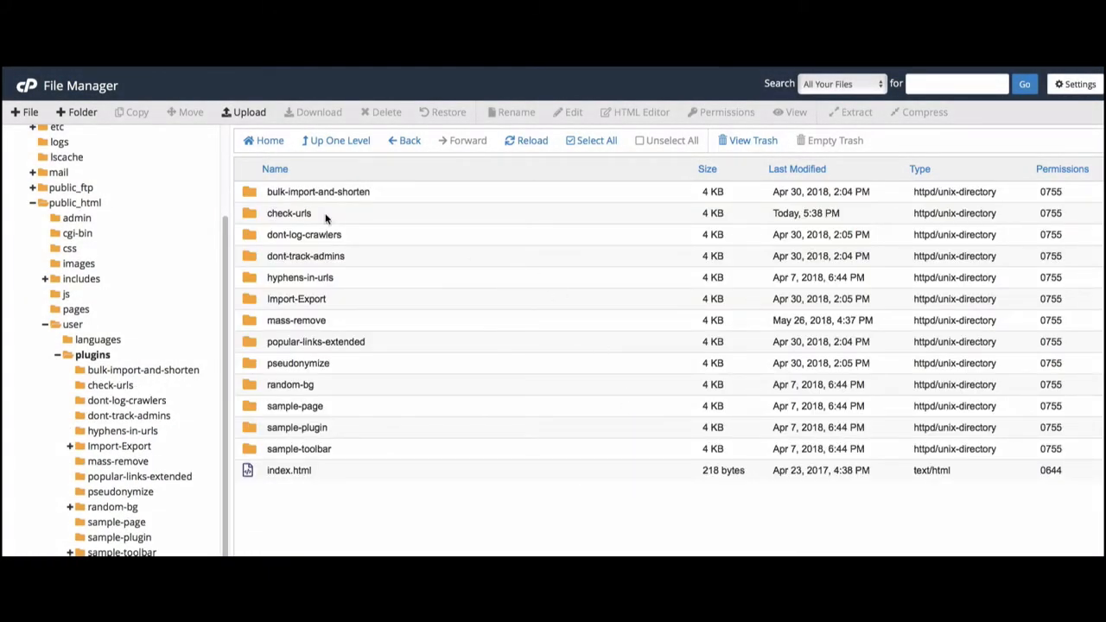
Upload plugin.php into the check-urls folder and close the upload page.
left_click(95, 385)
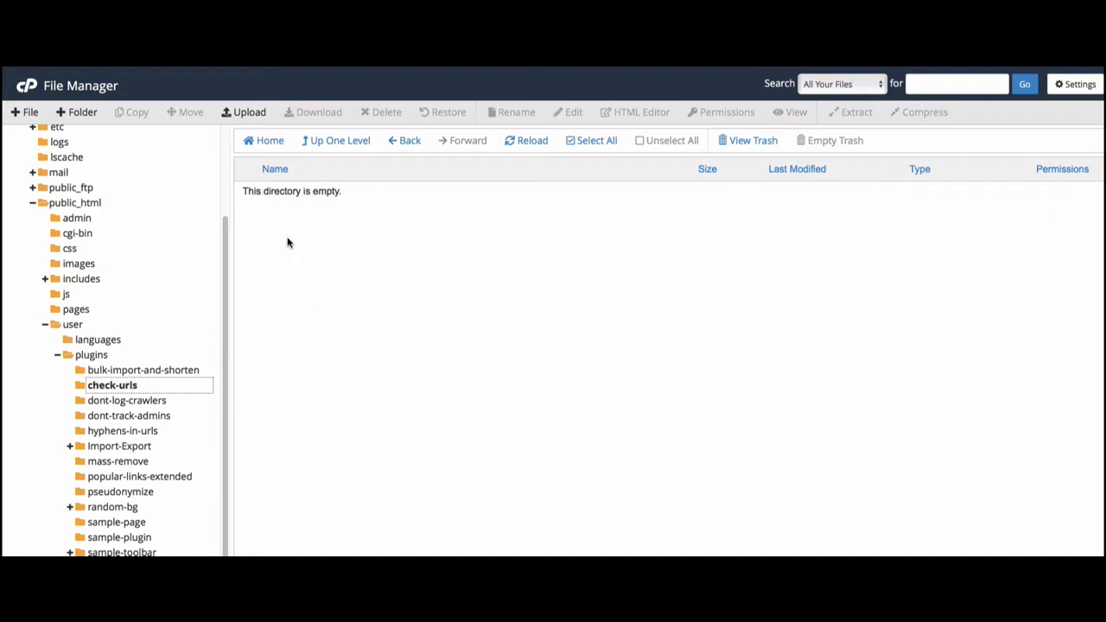
left_click(251, 115)
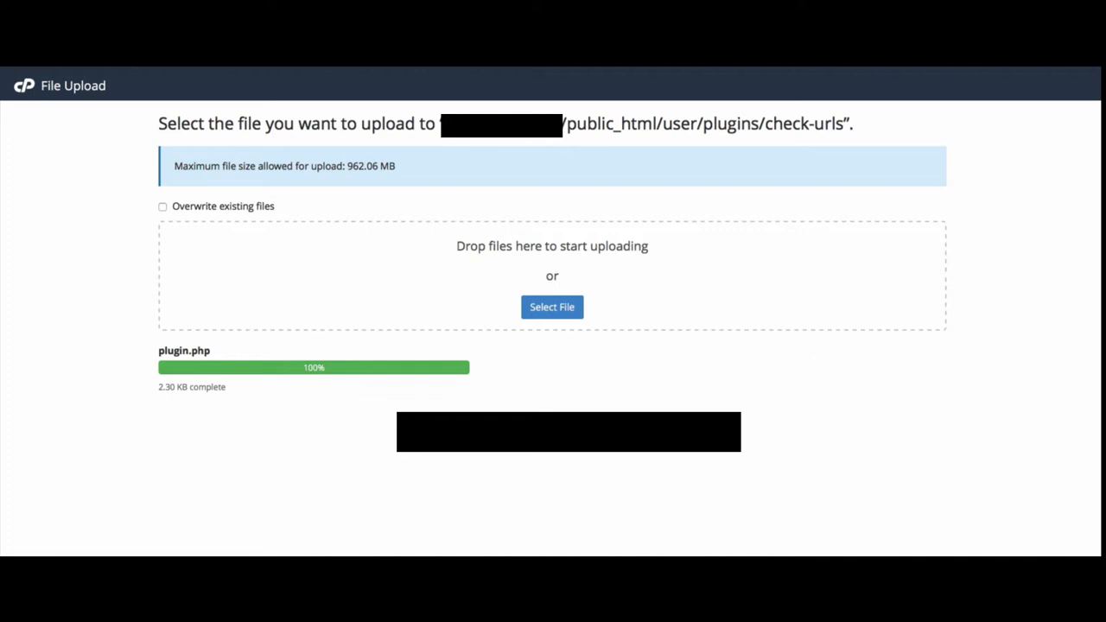
key("super+w")
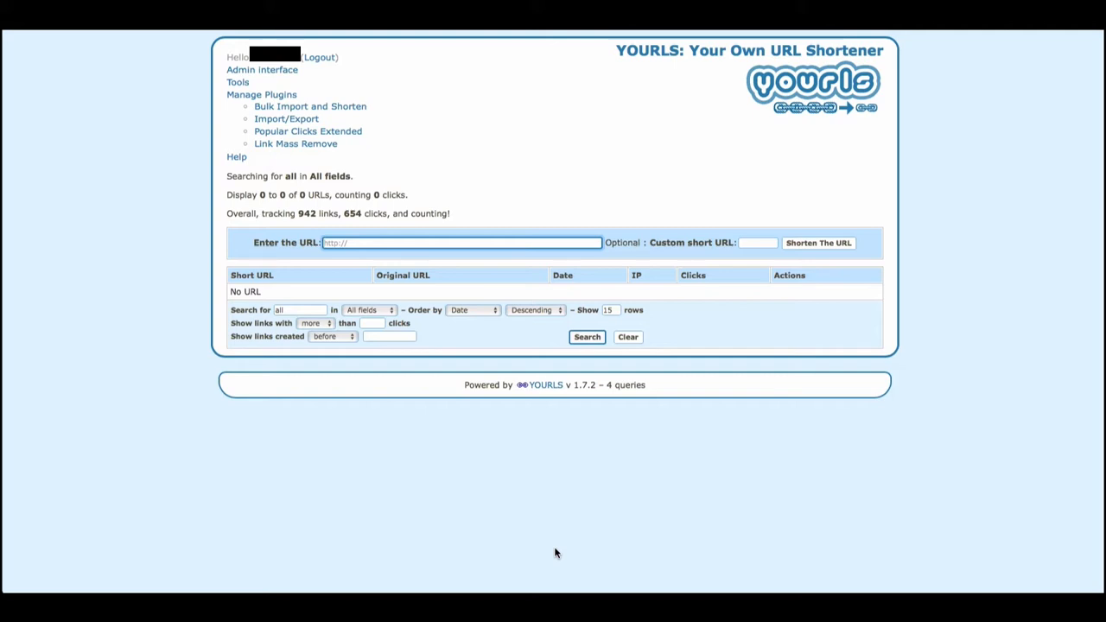
Activate the Check URL plugin on the YOURLS plugin management page, and open the Bulk Import and Shorten page.
left_click(271, 97)
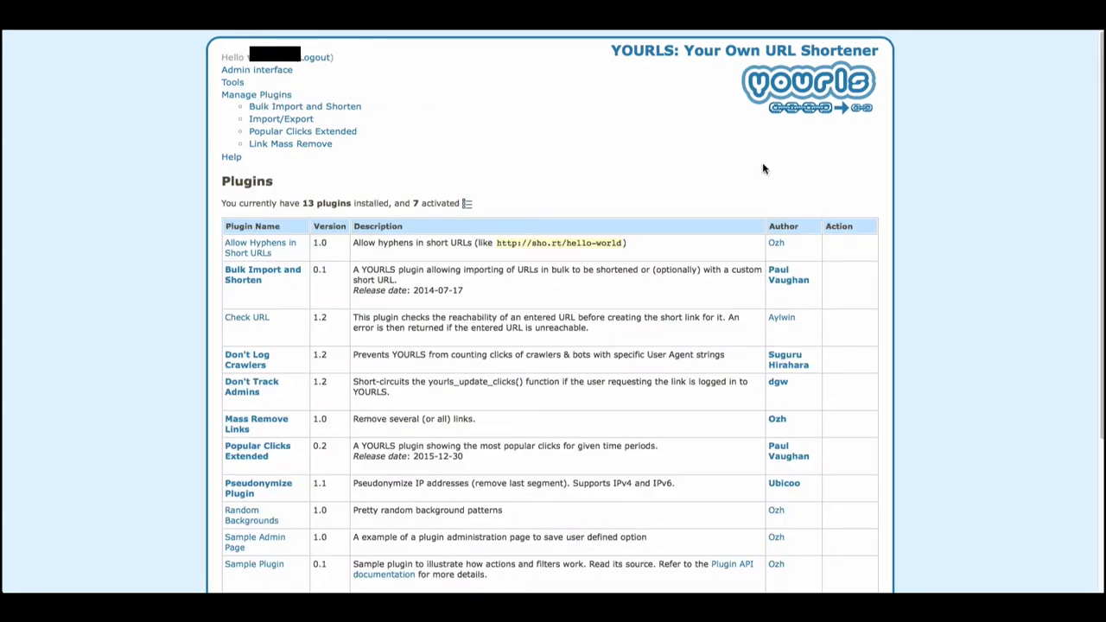
mouse_move(840, 242)
mouse_move(846, 271)
mouse_move(857, 319)
left_click(840, 318)
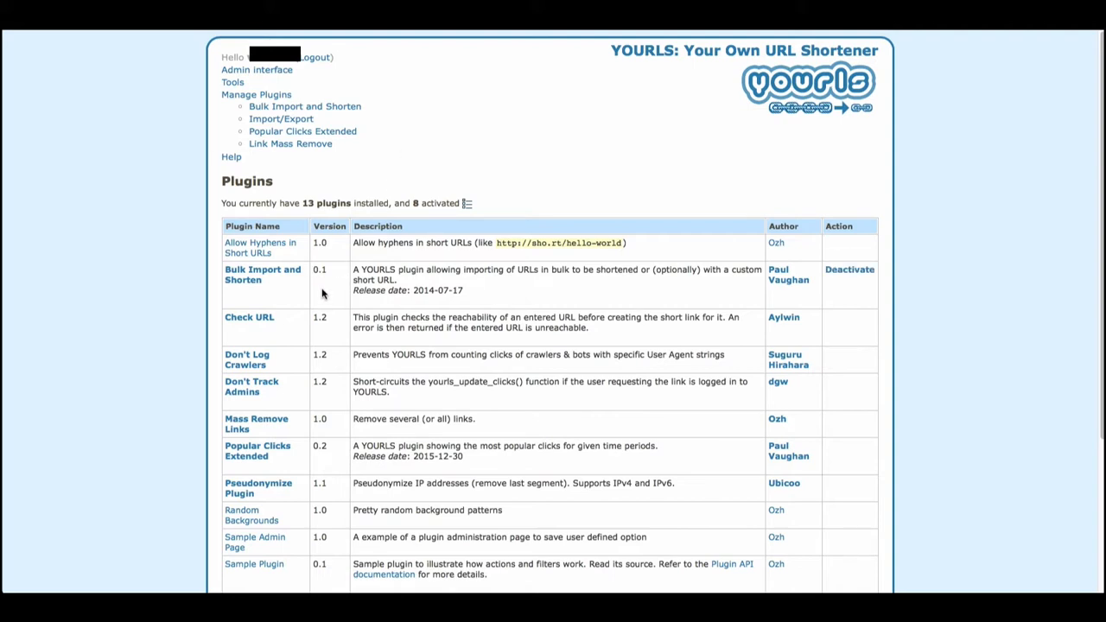
mouse_move(477, 329)
left_click(283, 109)
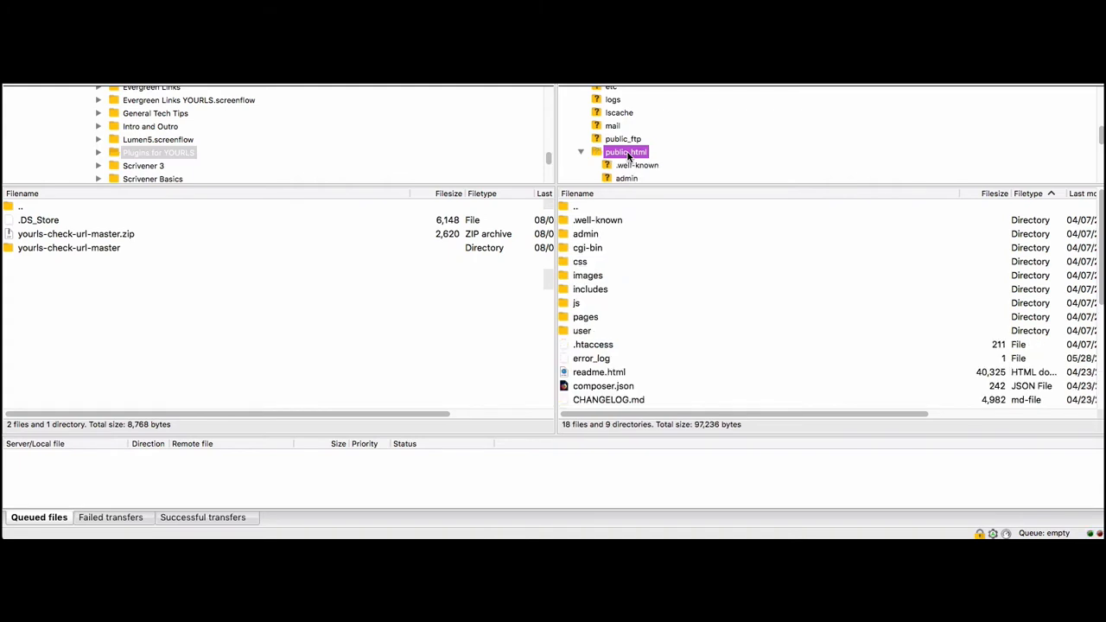
Switch to the FTP client and upload the check-url folder from yourls-check-url-master into public_html/user/plugins.
left_click(584, 332)
double_click(585, 333)
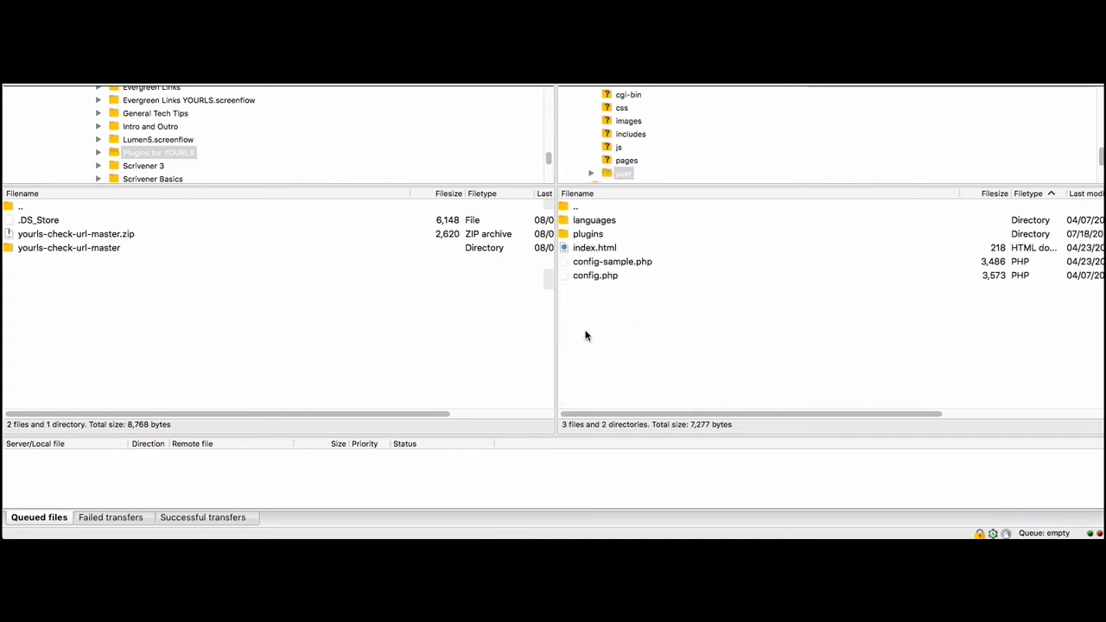
double_click(584, 235)
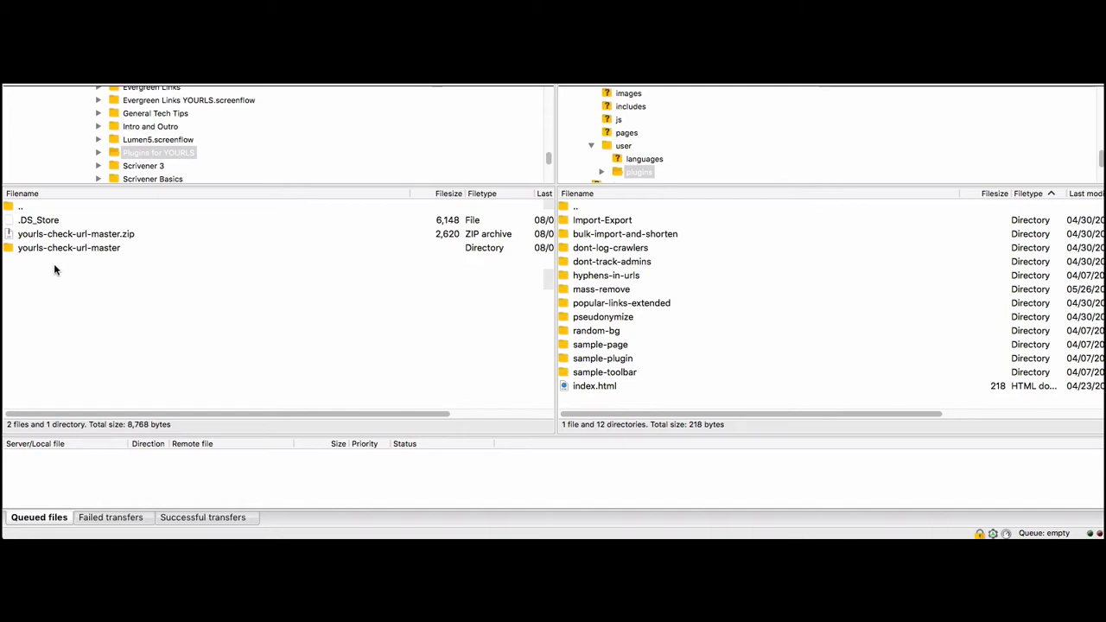
double_click(7, 248)
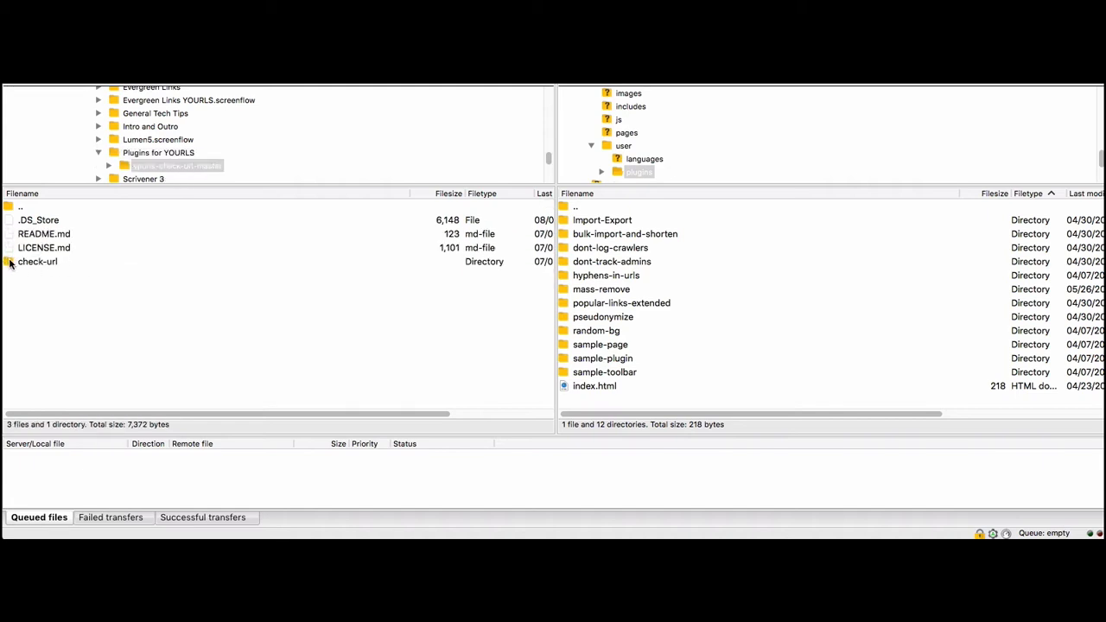
left_click_drag(10, 264, 678, 395)
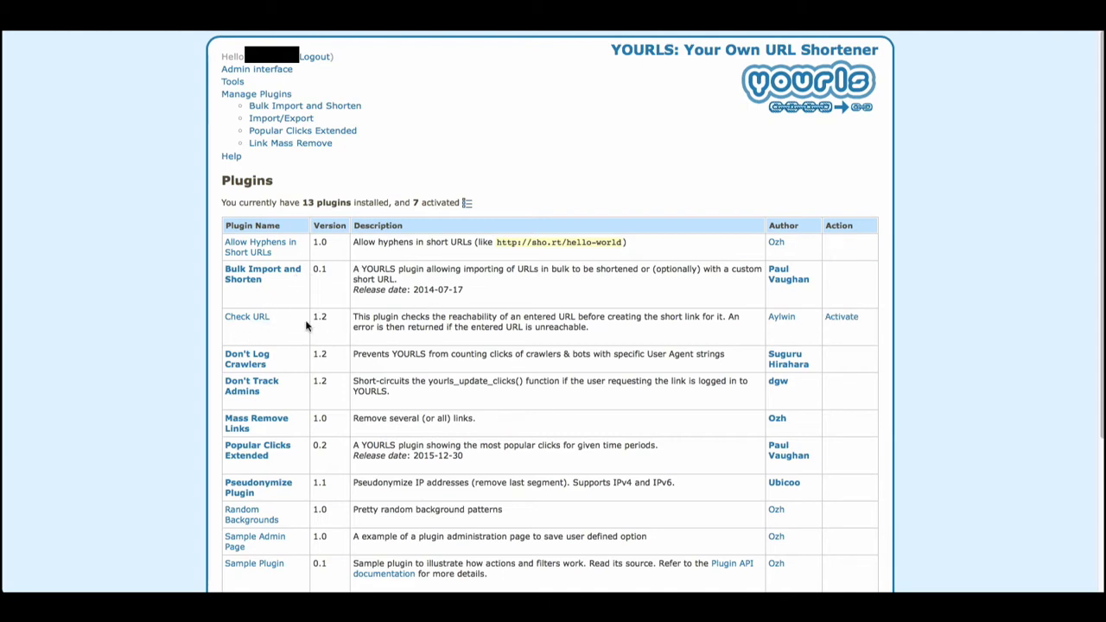
Switch back to the YOURLS plugin list and activate the FTP-uploaded Check URL plugin.
left_click(846, 318)
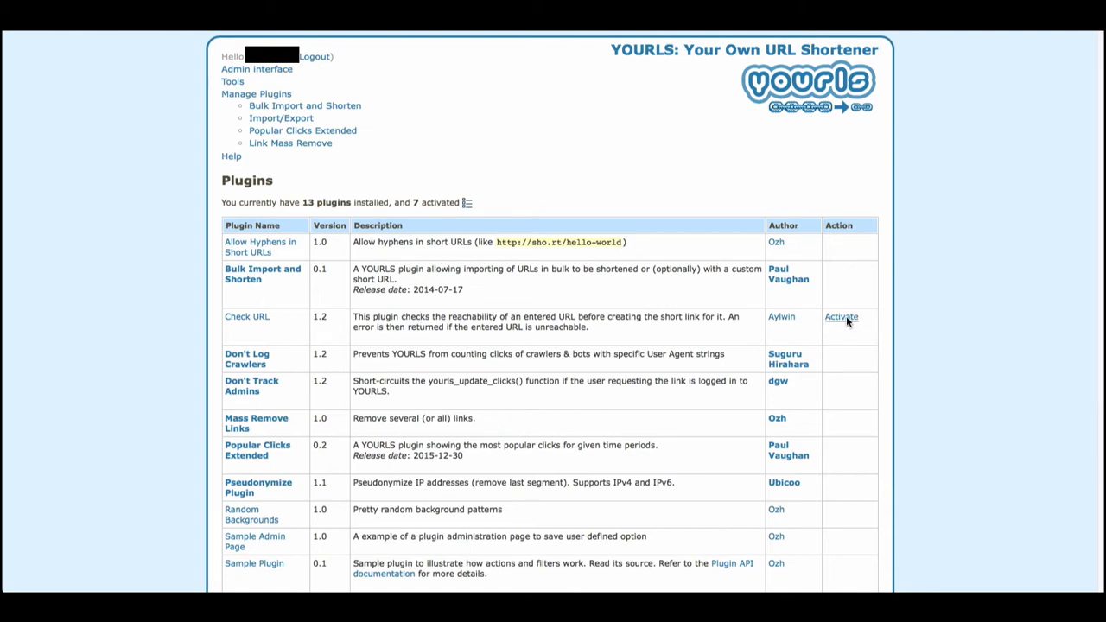